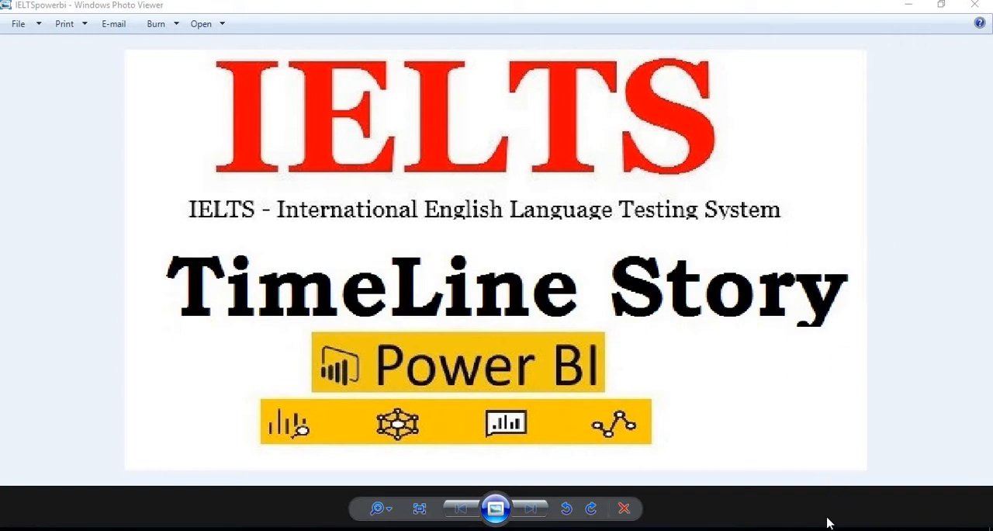
Browse the IELTS world map, 3.5 Trillion US Dollars and British Council/IDP pictures in Windows Photo Viewer, finishing on the IELTSpowerbi title picture
mouse_move(698, 504)
click(792, 483)
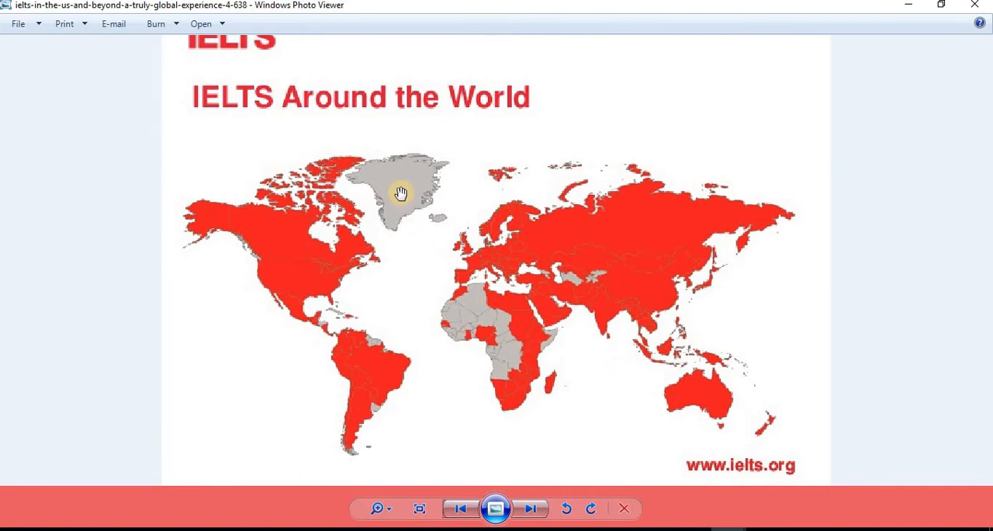
click(459, 506)
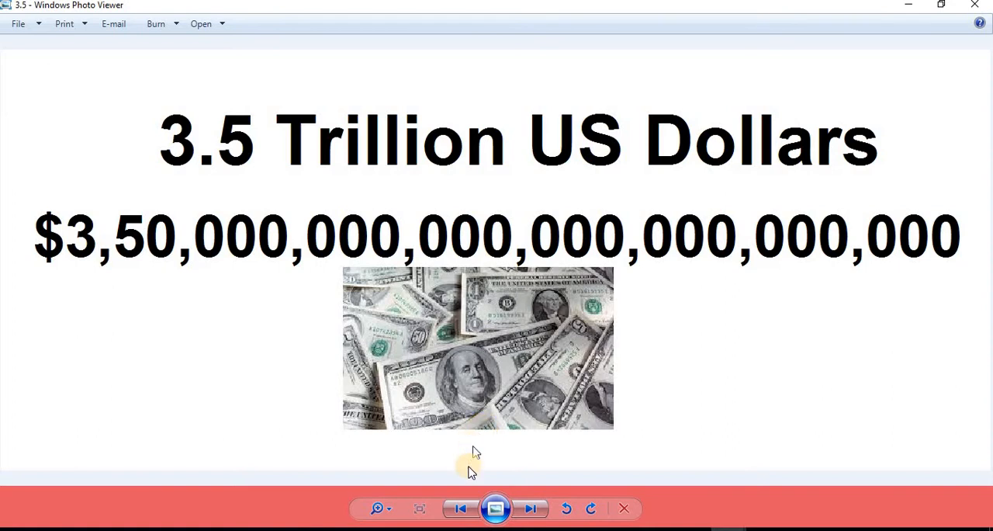
click(461, 509)
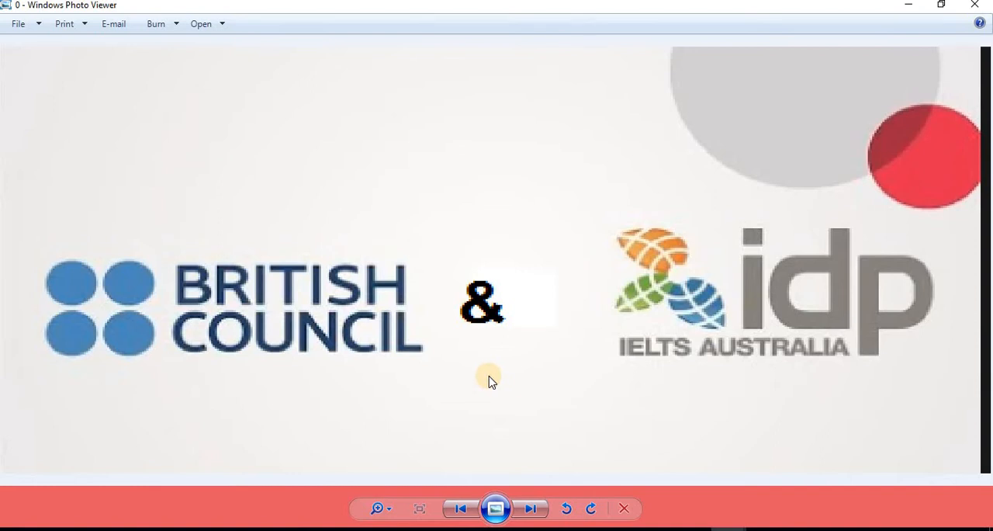
click(458, 512)
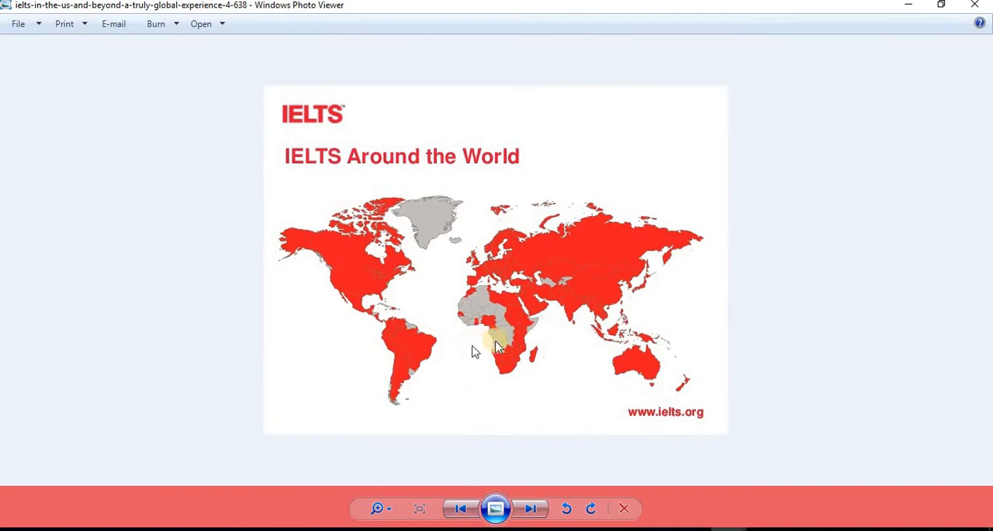
scroll(494, 339, up, 2)
scroll(495, 339, up, 1)
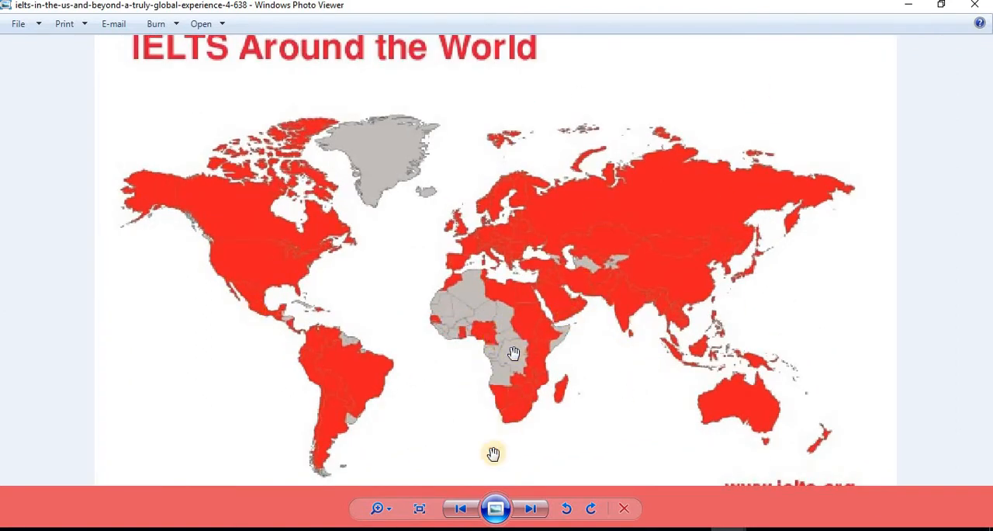
mouse_move(733, 525)
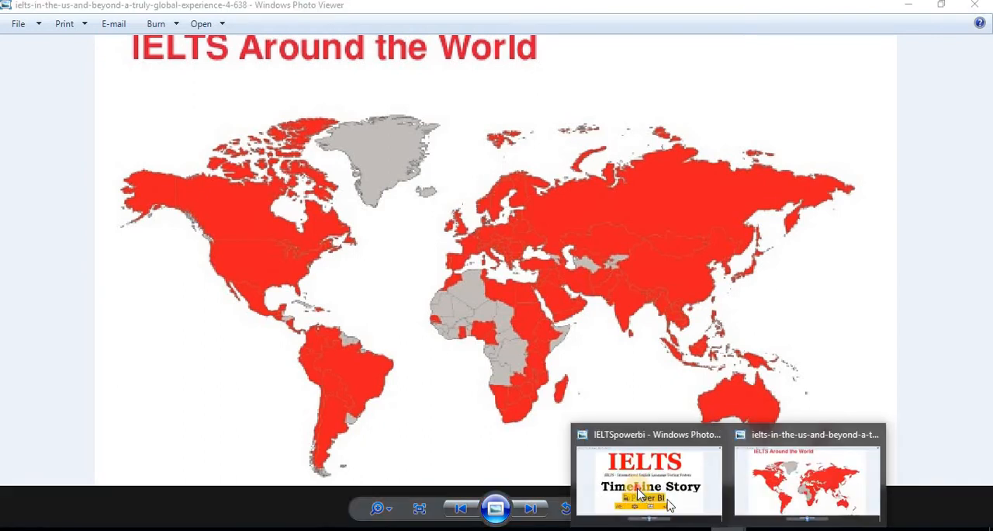
click(642, 457)
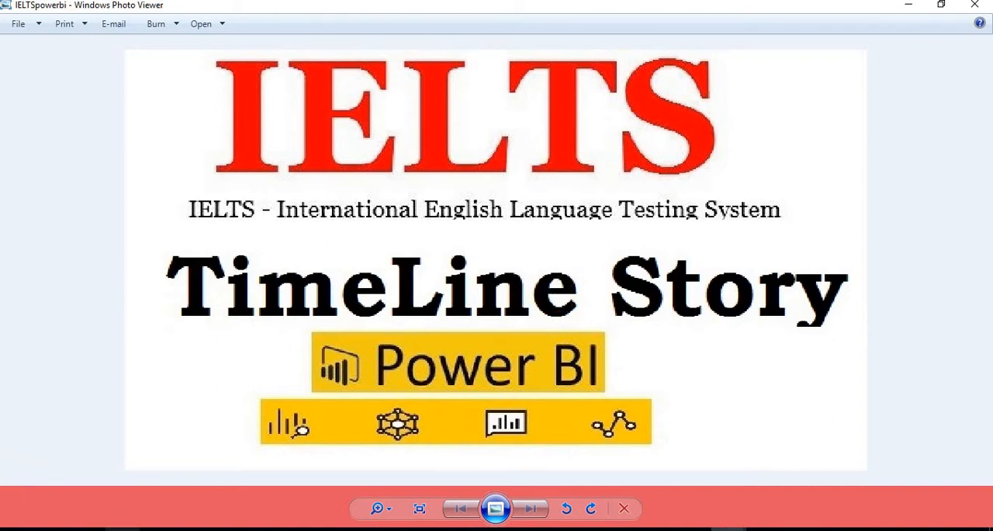
Switch to the browser and review the IELTS Test taker performance 2017 page, covering the Academic/General Training split and mean performance by gender
click(123, 529)
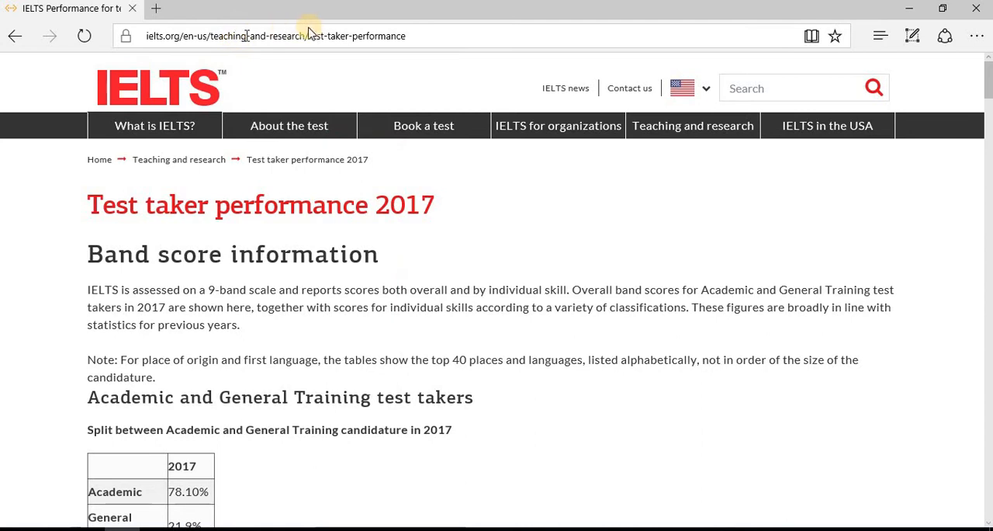
scroll(448, 281, down, 2)
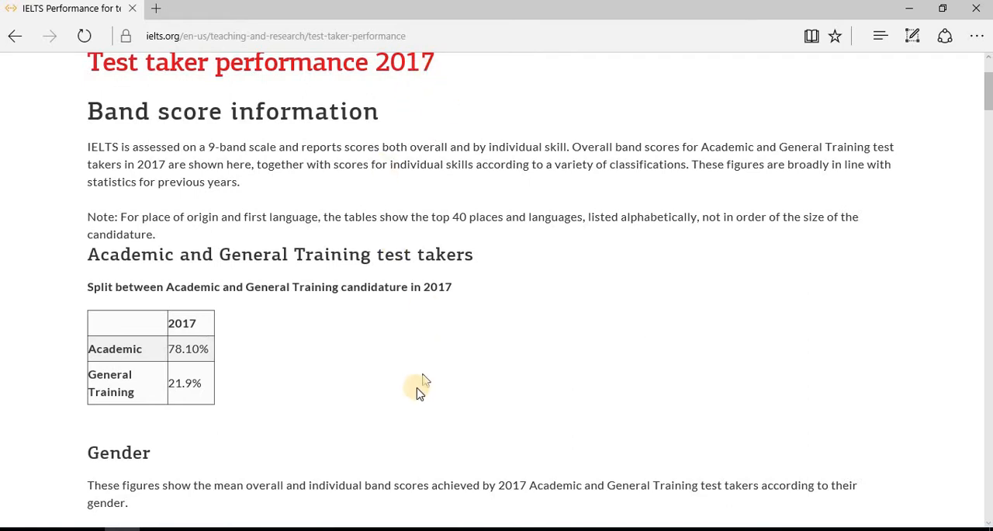
scroll(339, 362, down, 1)
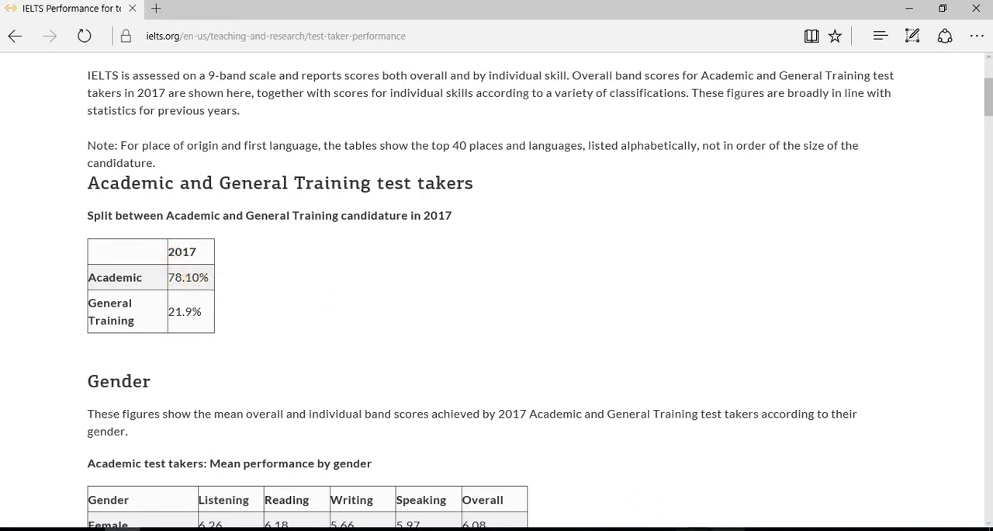
click(854, 481)
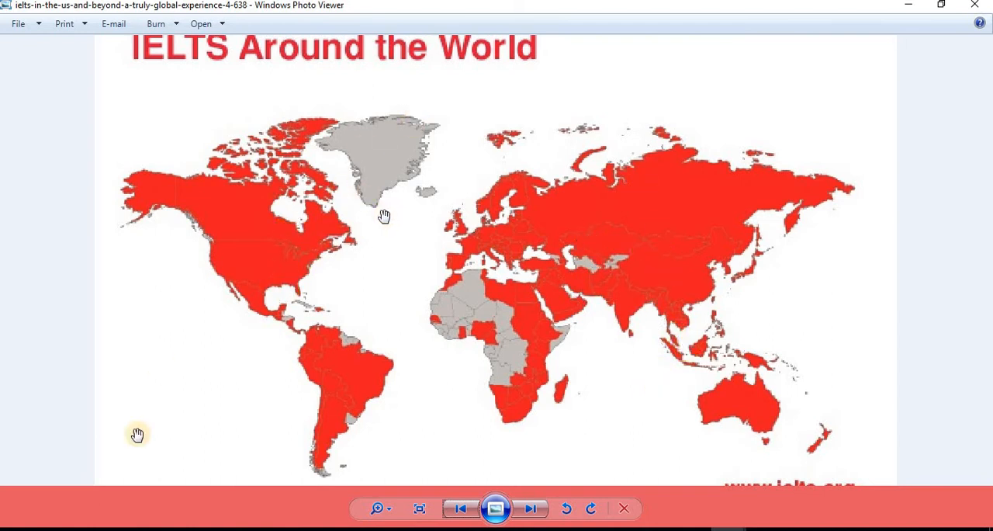
click(124, 529)
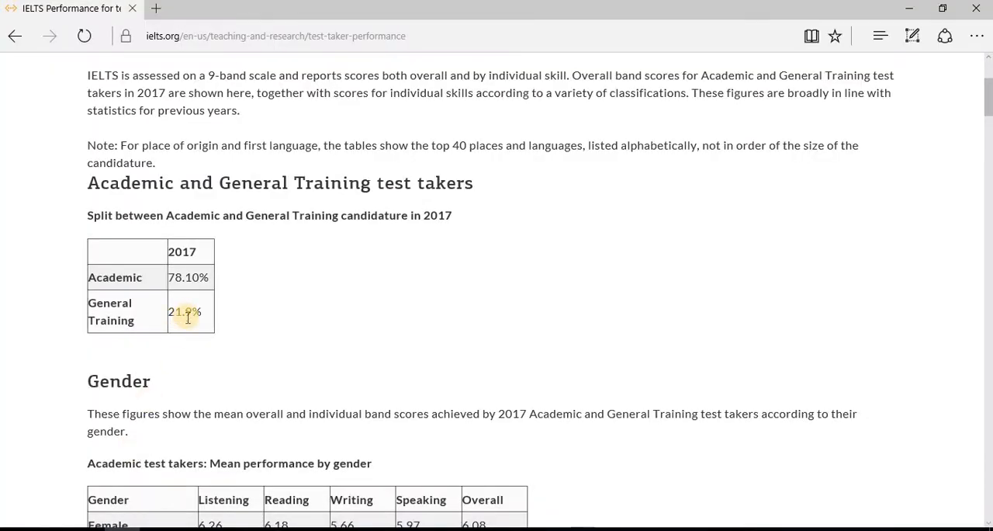
scroll(202, 345, down, 3)
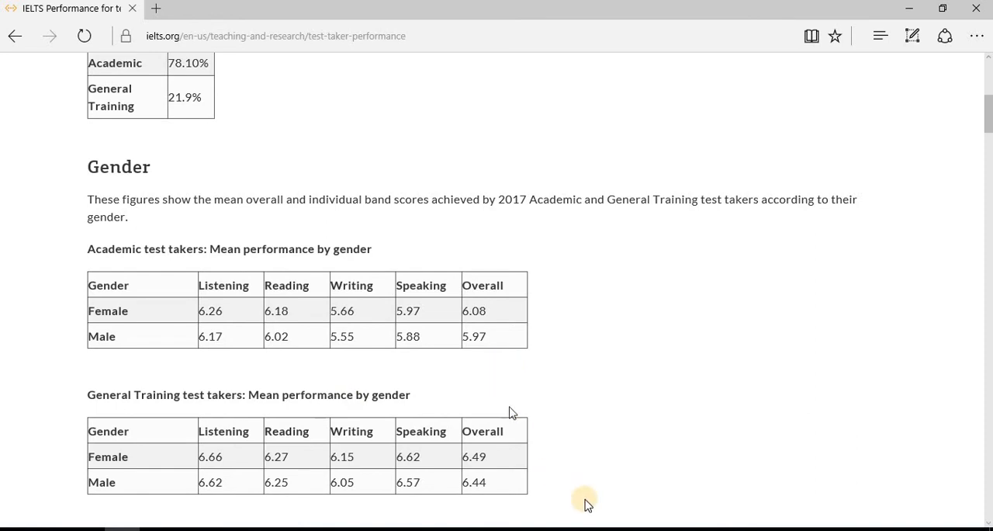
Return to the IELTS world map picture in Windows Photo Viewer and view the British Council/IDP and 3.5 Trillion US Dollars pictures again
mouse_move(729, 529)
click(774, 476)
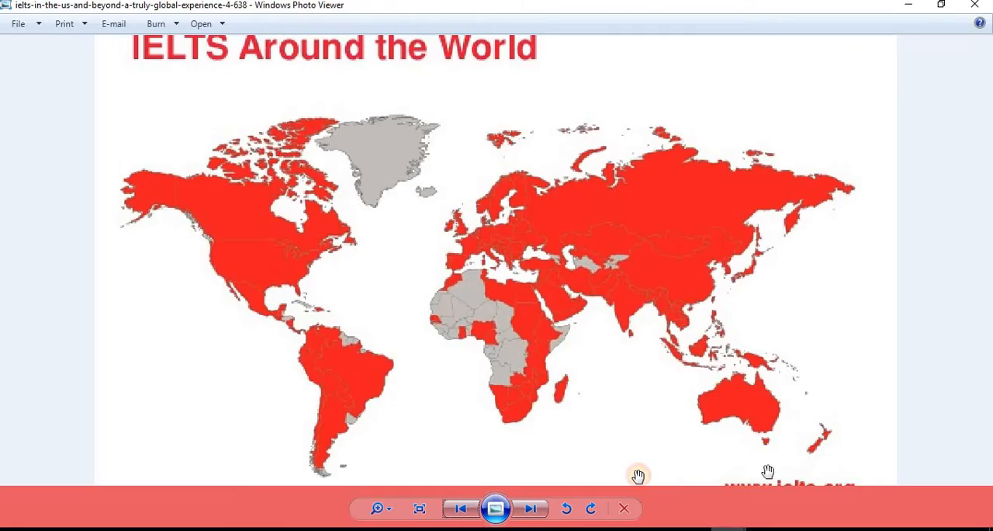
click(530, 509)
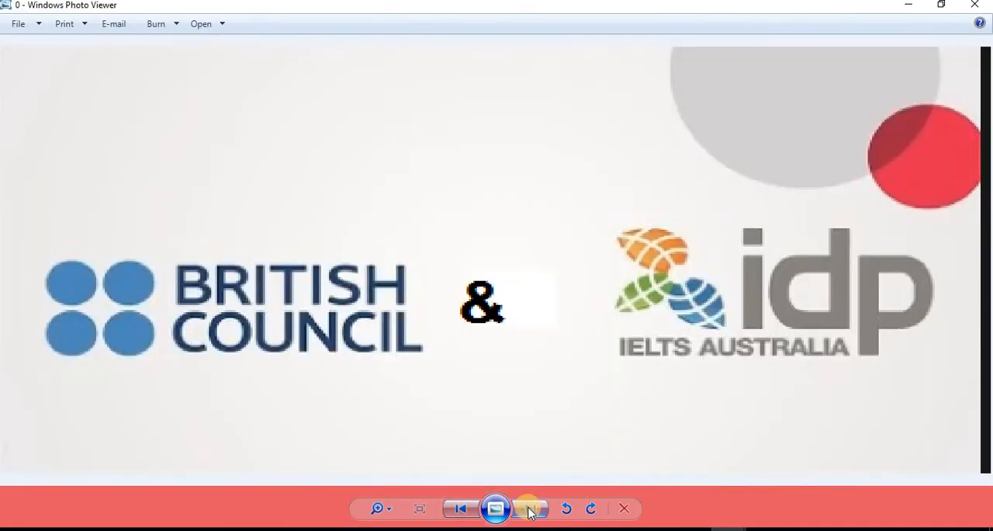
click(460, 509)
click(460, 508)
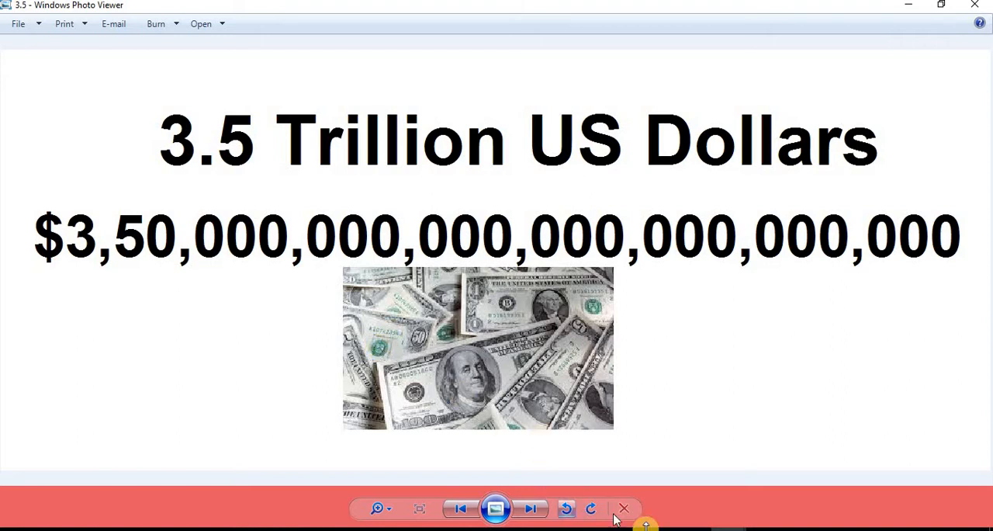
Switch to the IELTS1 report in Power BI Desktop, view the Academics page and return to the Immigration page
click(694, 529)
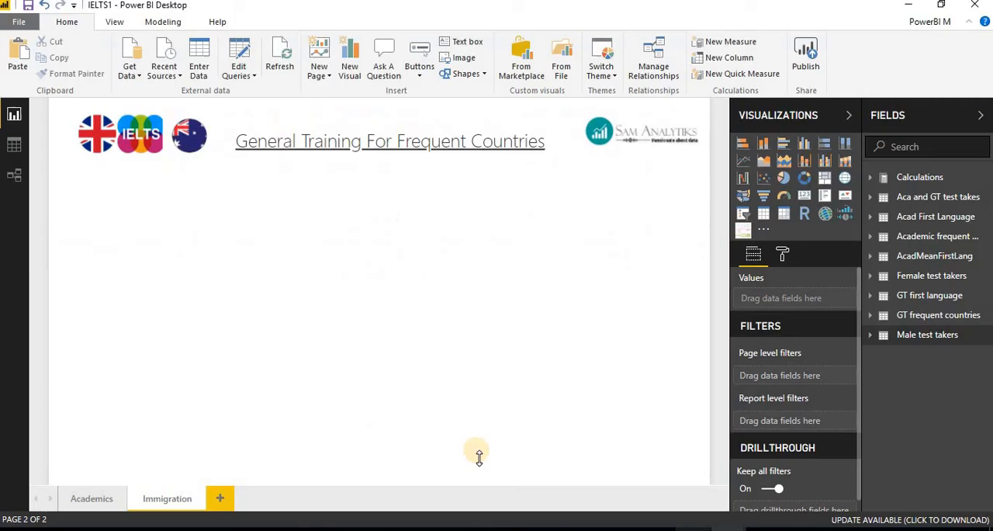
click(87, 501)
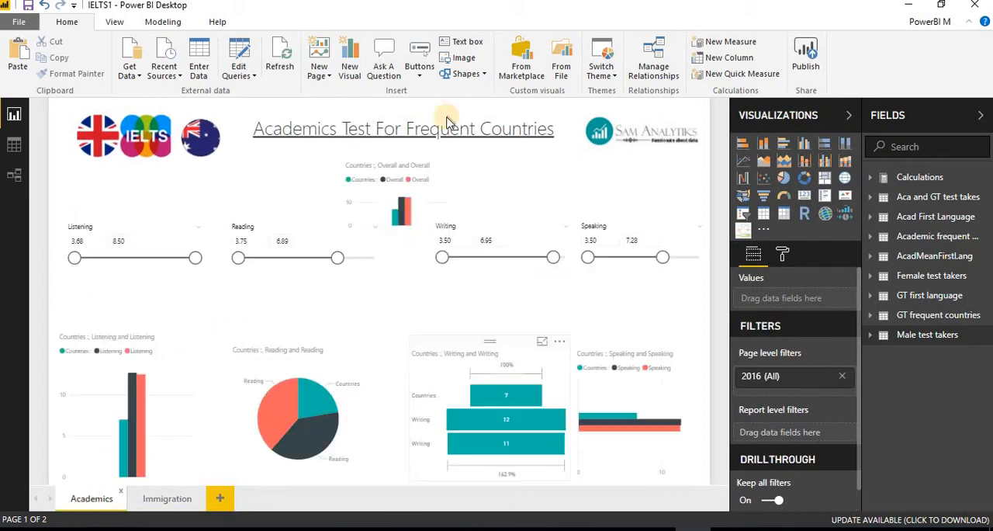
click(169, 501)
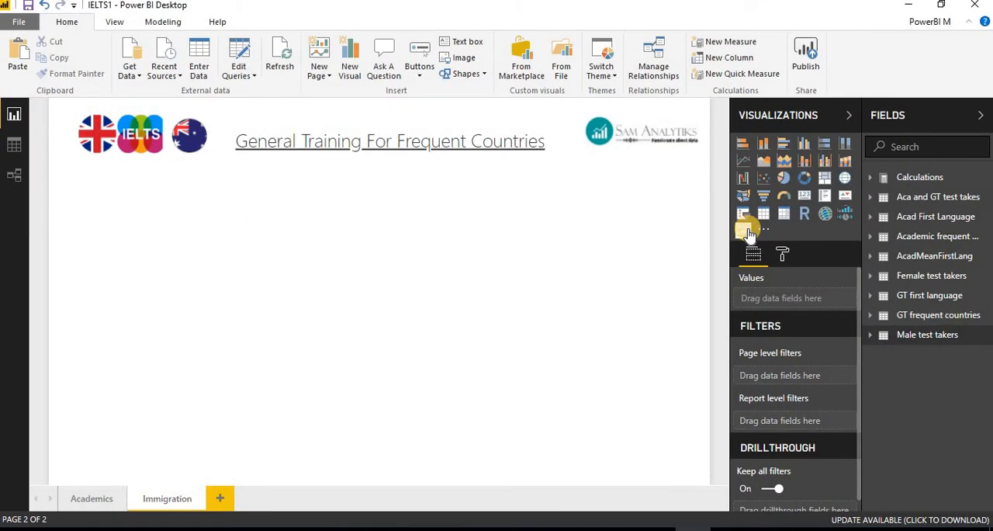
Add the custom timeline visual to the Immigration page and enlarge it to fill the area below the page title
click(748, 230)
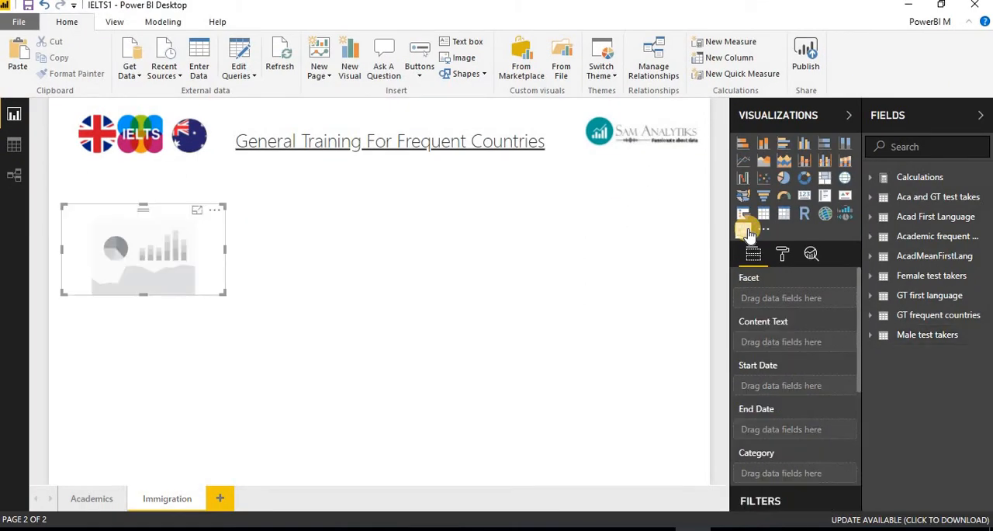
drag(223, 292, 701, 476)
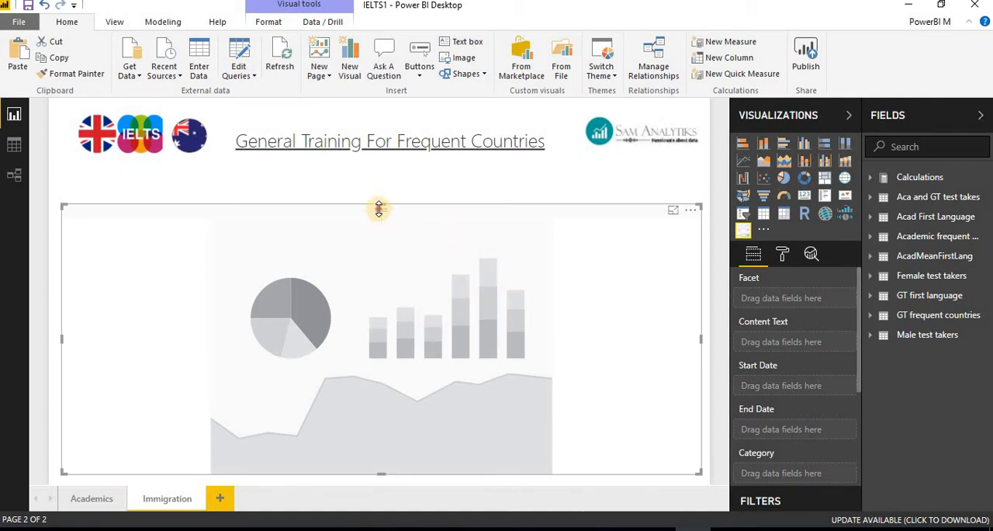
drag(379, 193, 381, 184)
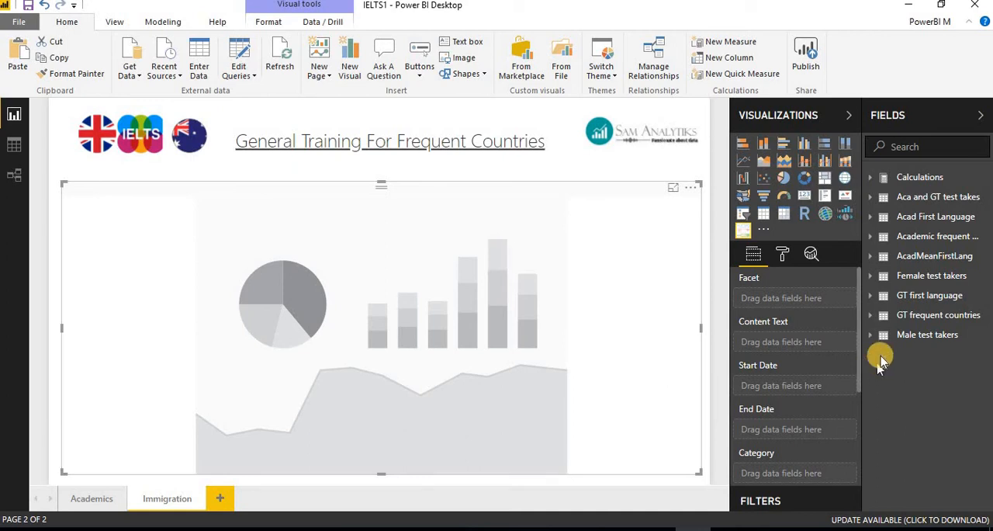
Add Writing from the Male test takers table as the visual's Facet and display the timeline in the Radial representation
click(868, 338)
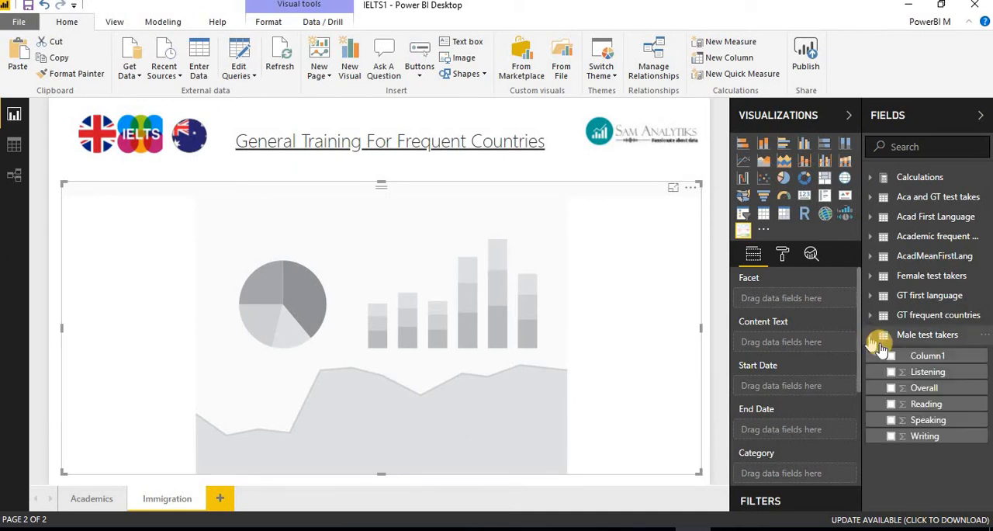
click(892, 438)
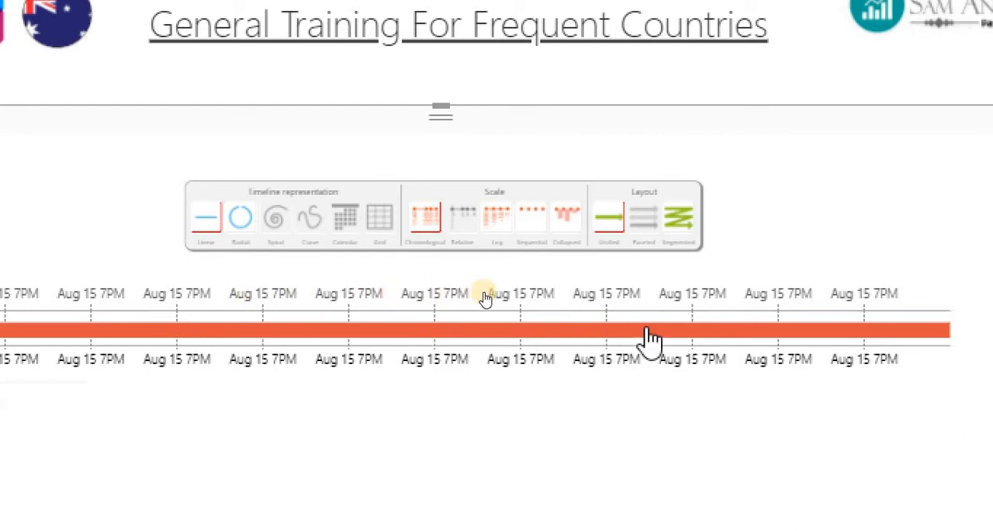
click(247, 221)
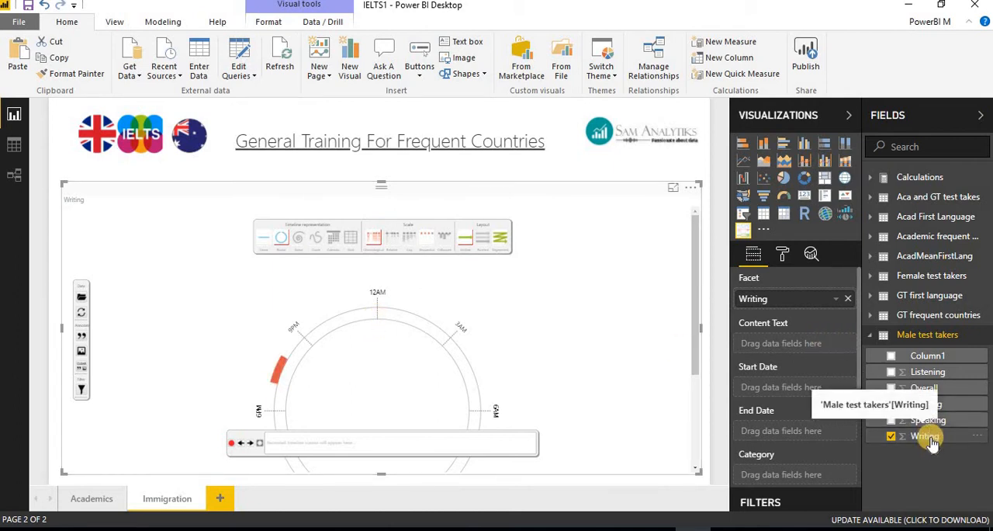
Add Overall from the Male test takers table as the Content Text and set the timeline to the Radial representation
click(891, 389)
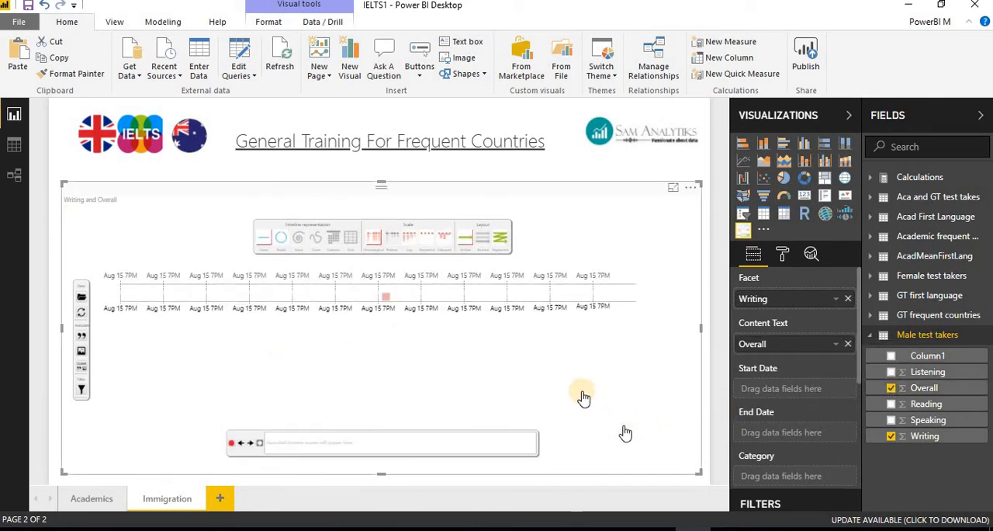
click(284, 245)
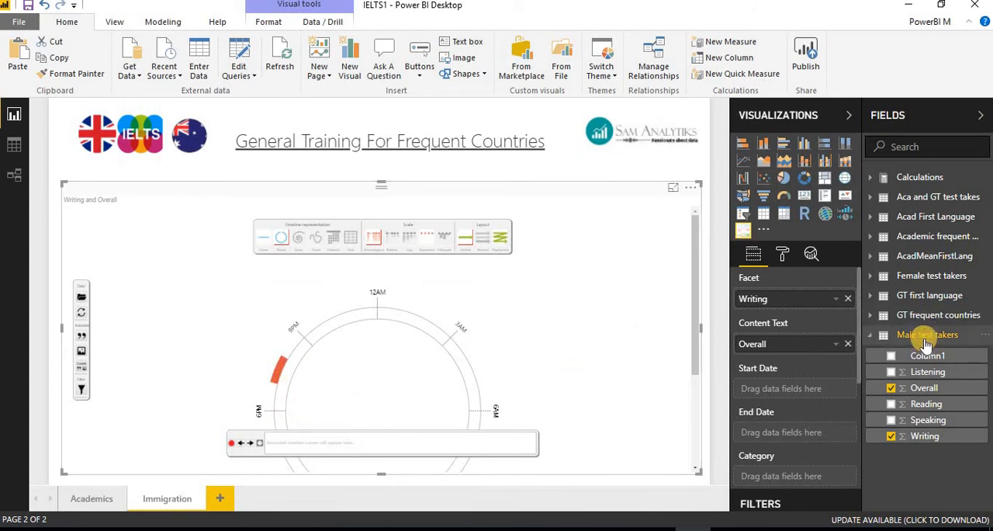
click(124, 529)
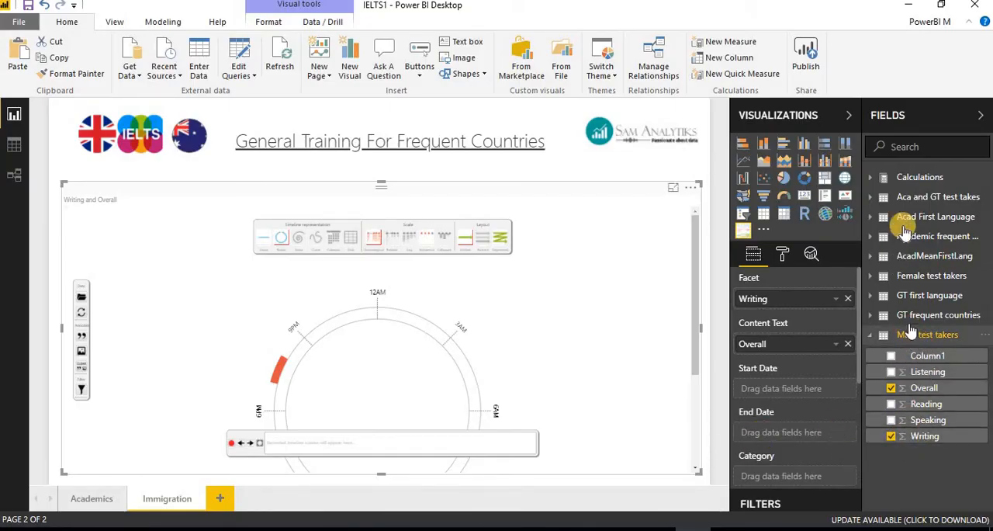
Add Writing from the Female test takers table as the Start Date and display the timeline as Radial with a Faceted layout
click(873, 278)
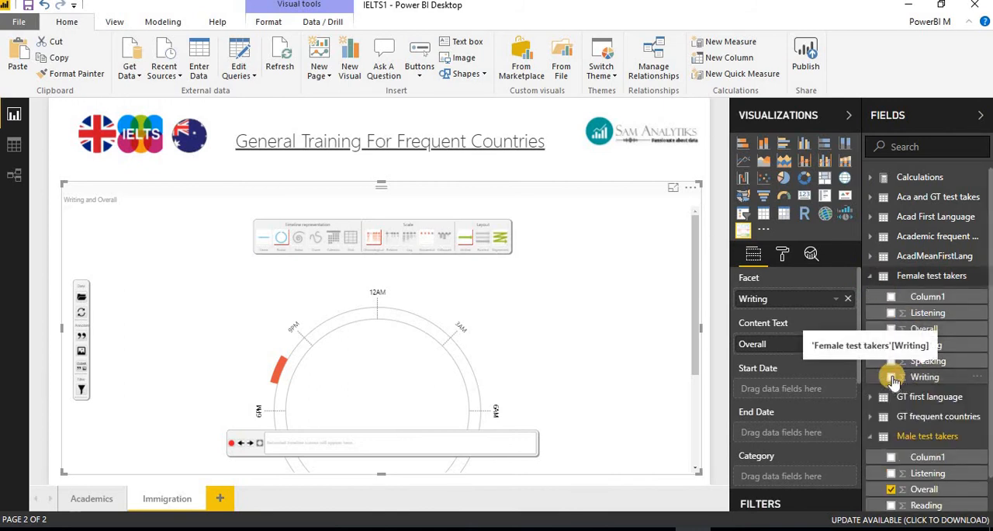
click(892, 377)
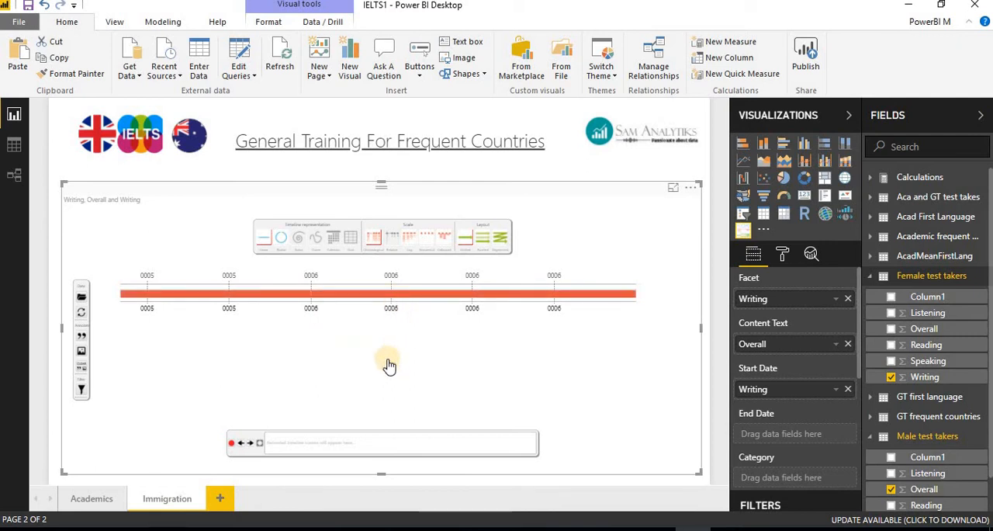
click(284, 245)
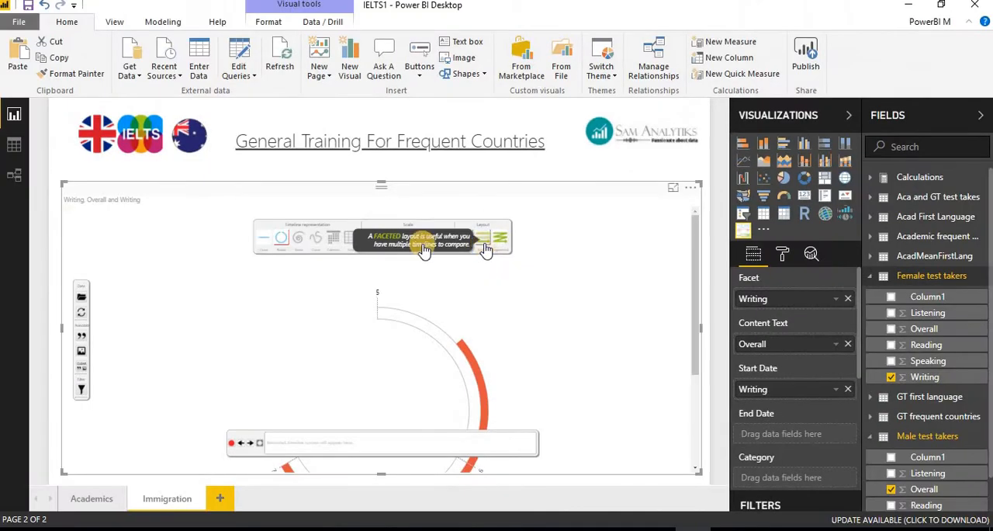
click(483, 242)
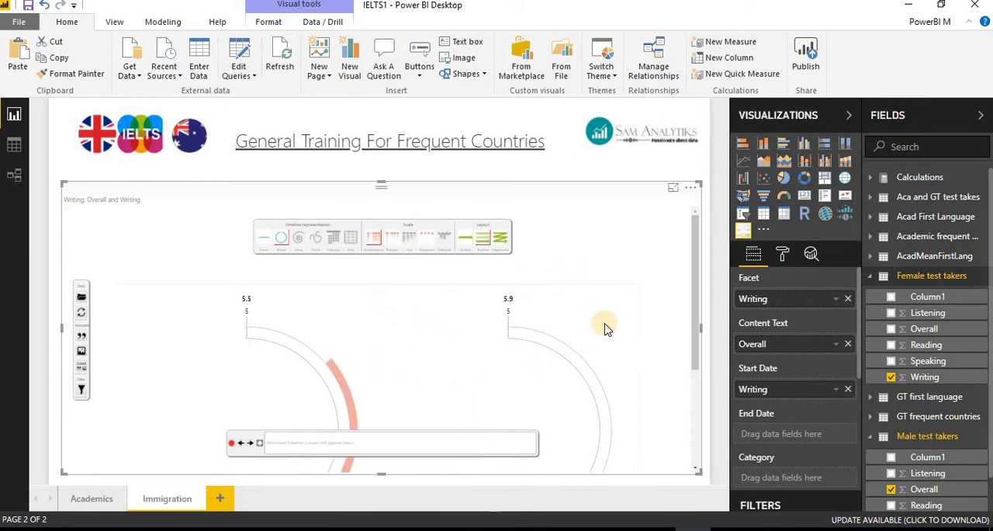
Expand the visual to focus mode, add Female test takers' Overall as the End Date, and set the timeline to Radial with a Faceted layout
click(674, 190)
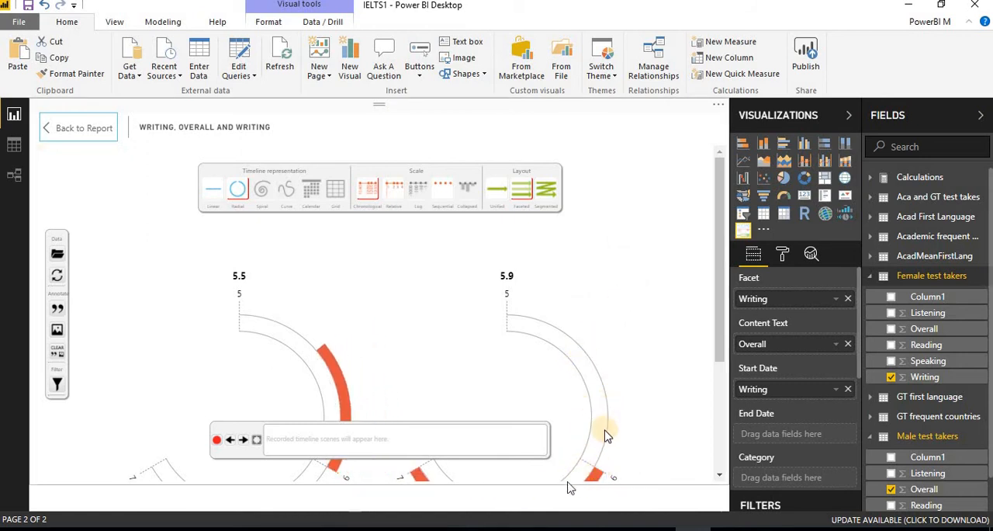
click(893, 330)
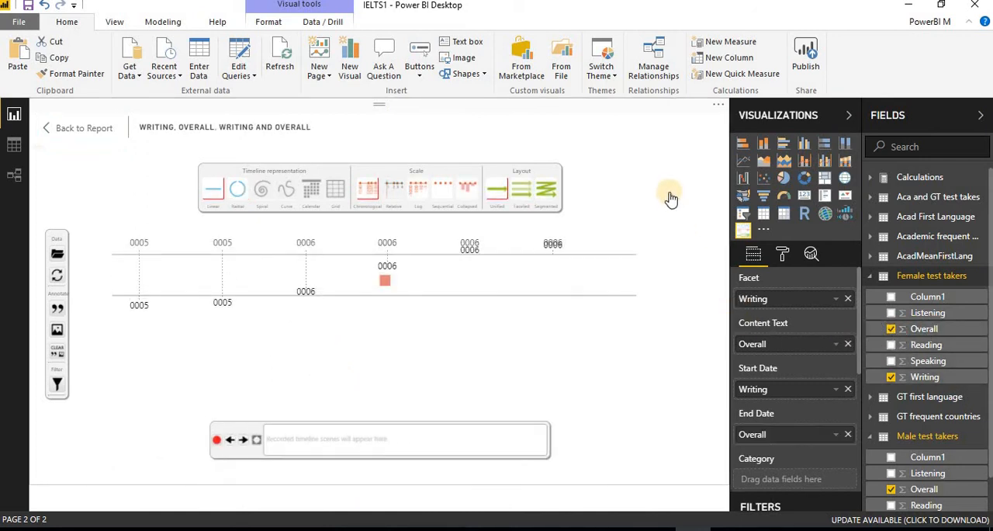
click(526, 191)
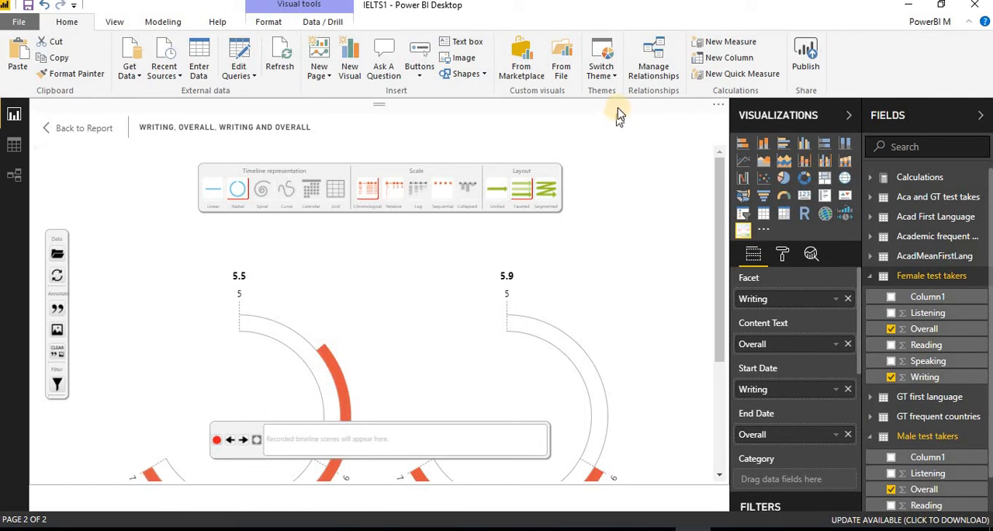
Try the Relative scale and the Sequential scale on the radial, faceted timeline
click(394, 193)
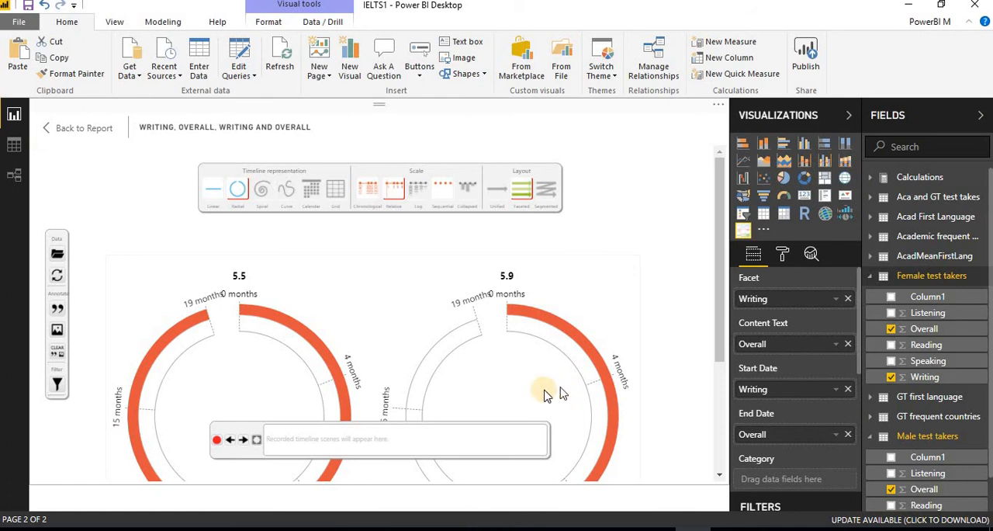
click(440, 189)
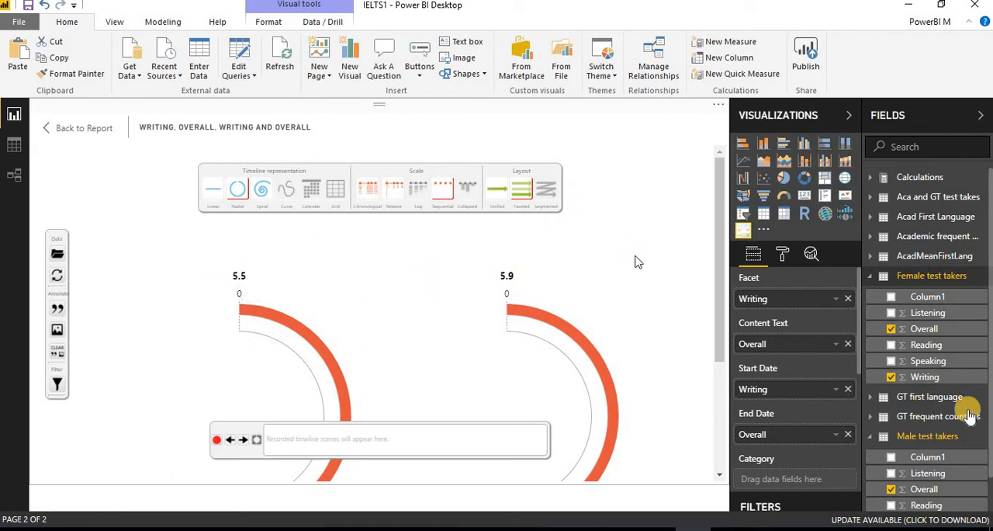
Add Speaking from the Male test takers table as the Category and display the timeline as Radial with a Faceted layout
scroll(935, 454, down, 1)
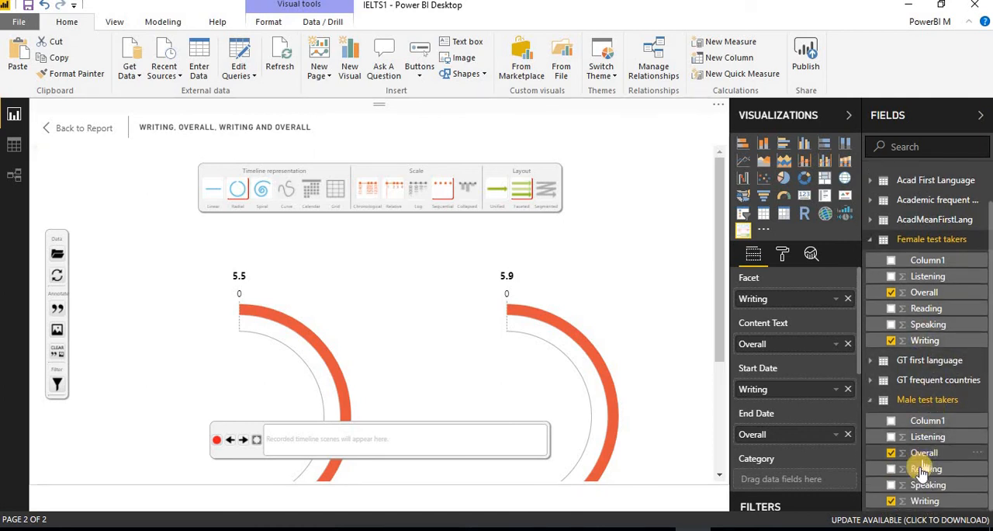
click(892, 486)
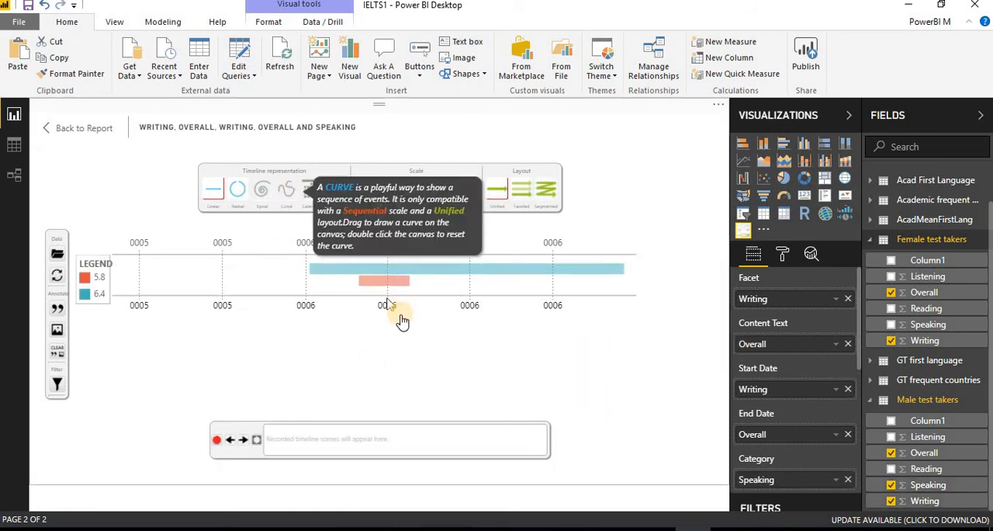
click(241, 190)
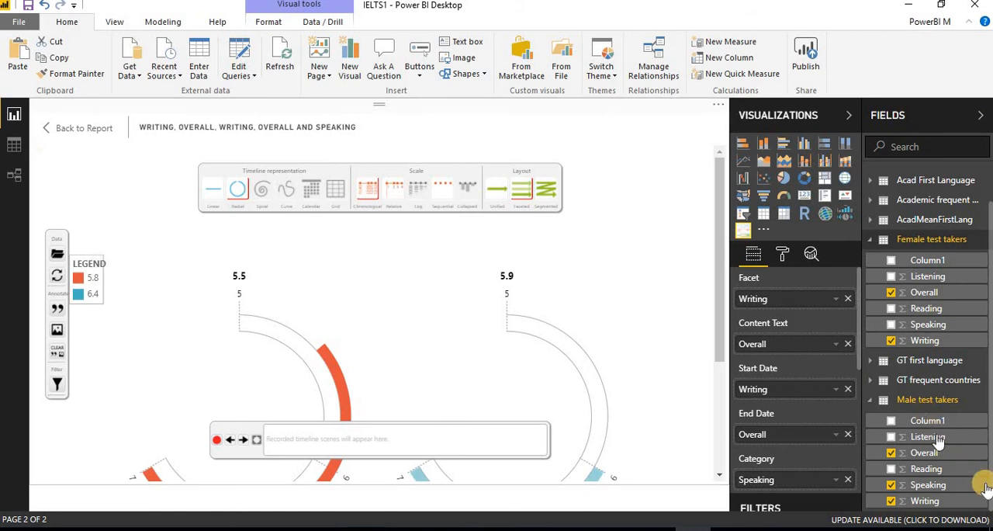
click(891, 325)
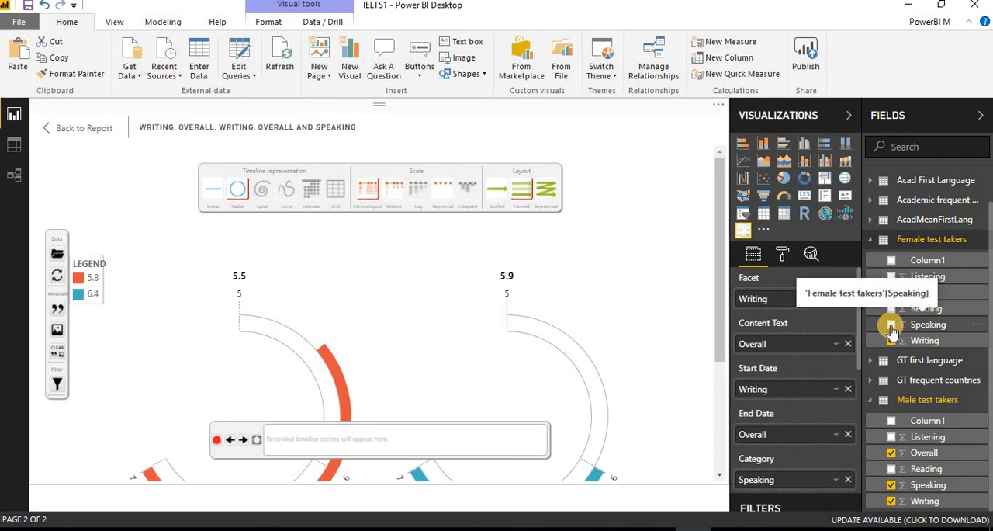
click(933, 328)
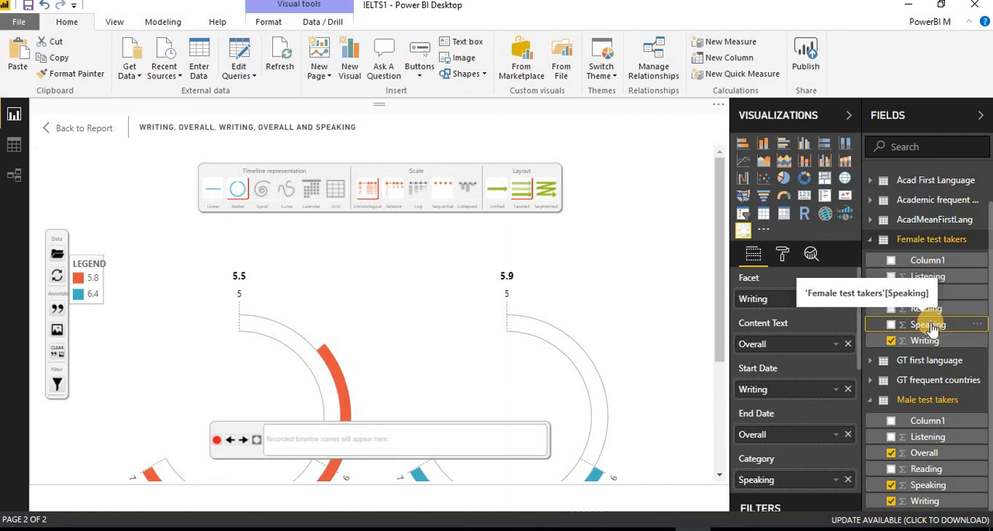
Remove Male test takers' Speaking from the Category and display the timeline as Radial with a Faceted layout and Relative scale
click(892, 485)
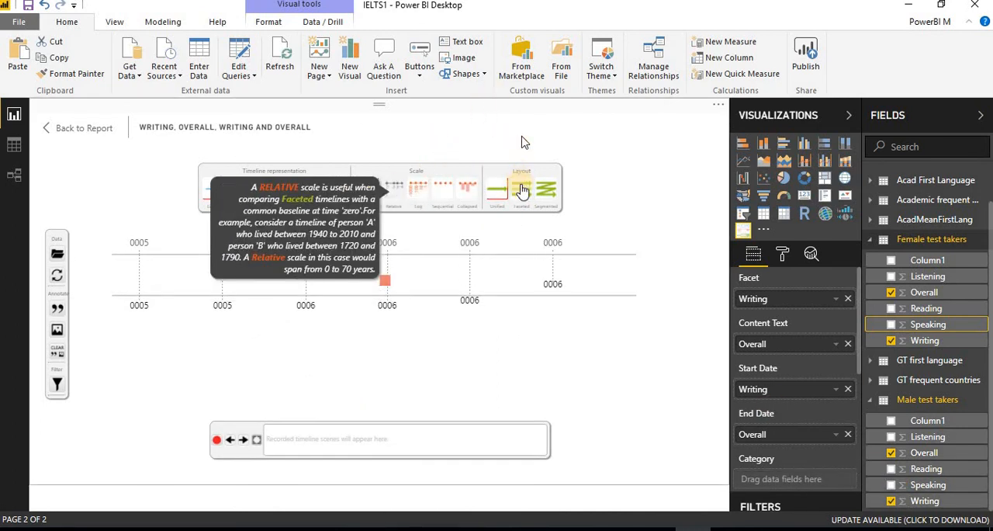
click(526, 194)
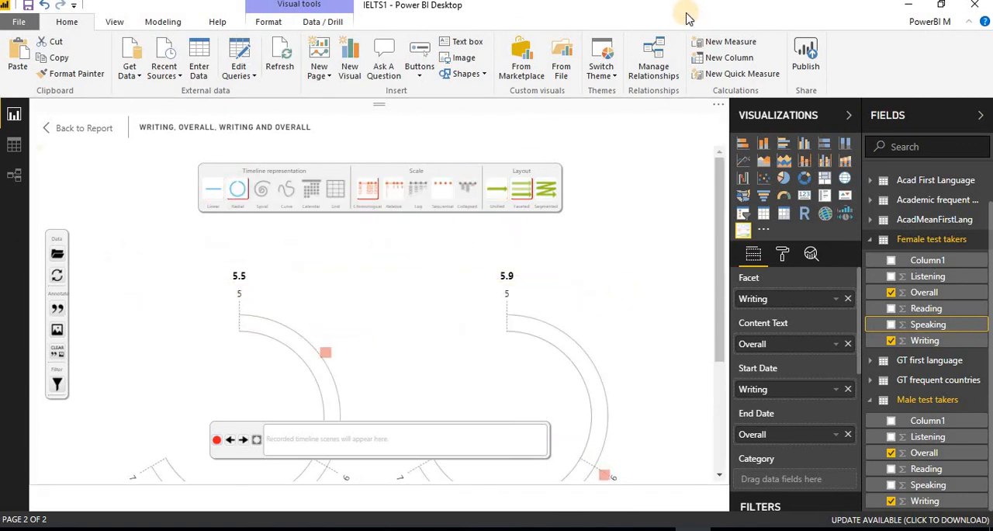
click(396, 189)
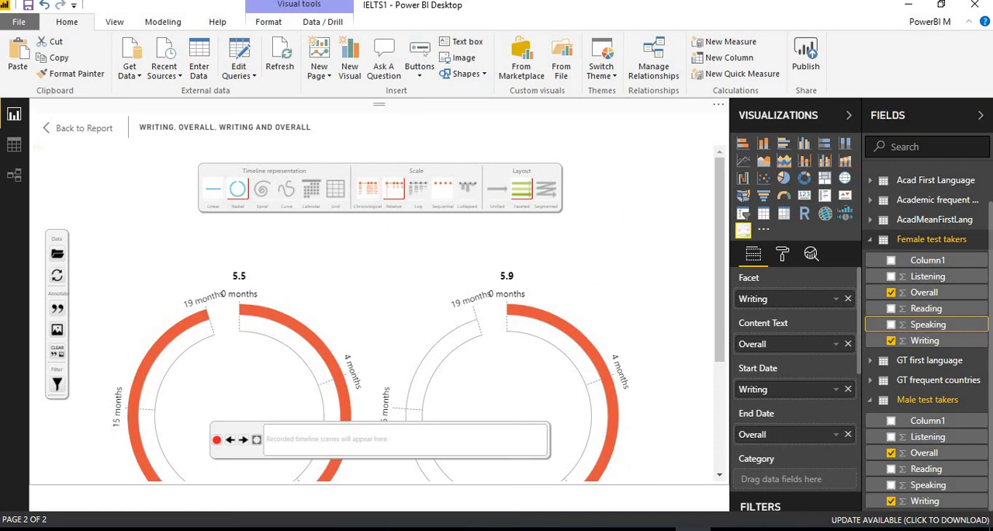
Switch to Windows Photo Viewer and view the 3.5 image and the IELTSpowerbi title image
mouse_move(729, 528)
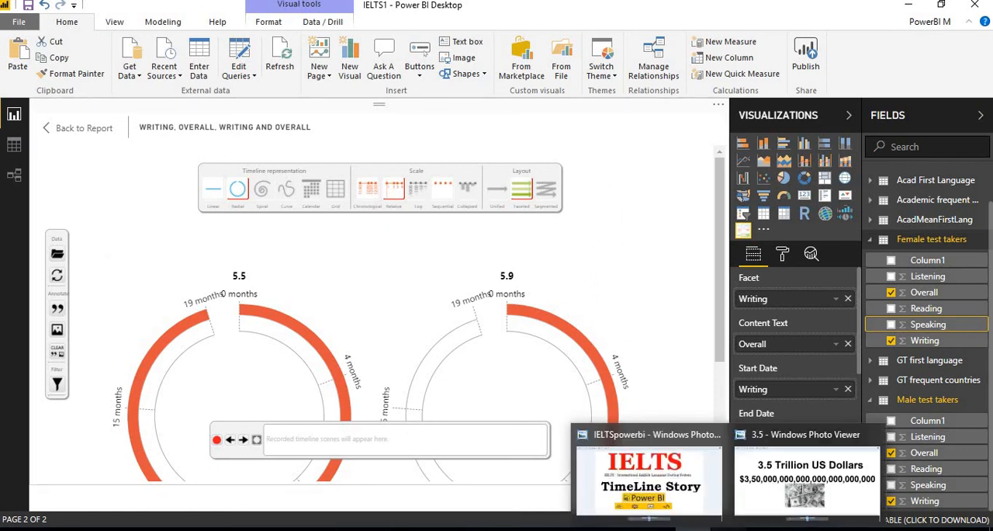
click(767, 508)
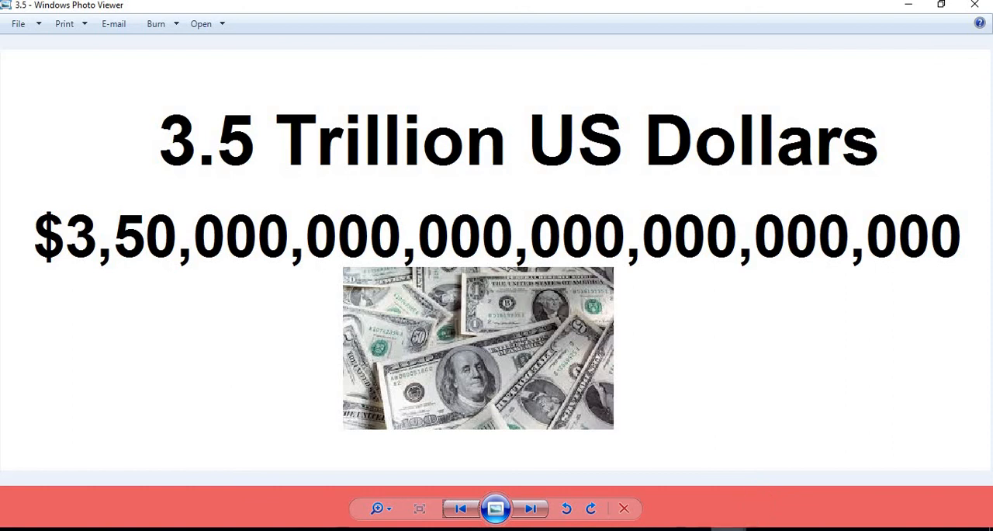
click(730, 529)
click(730, 529)
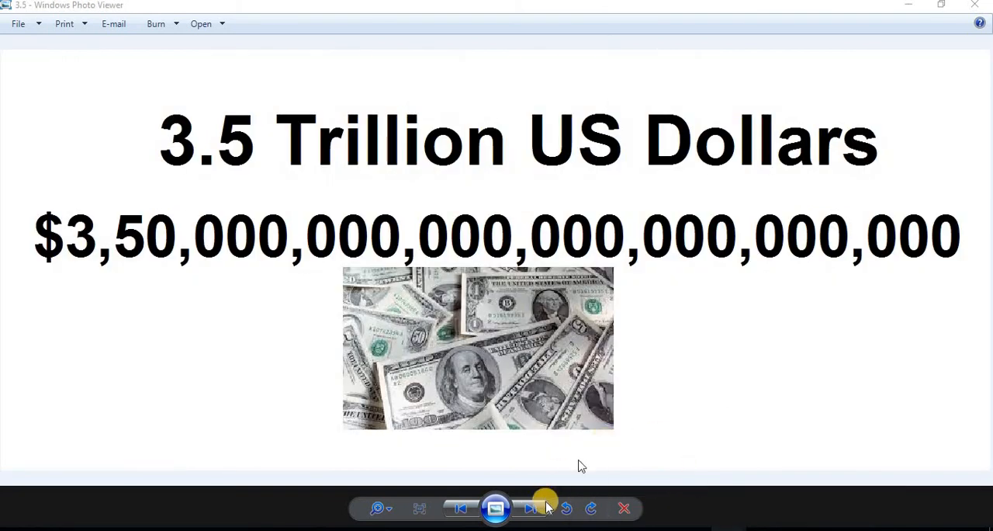
click(674, 490)
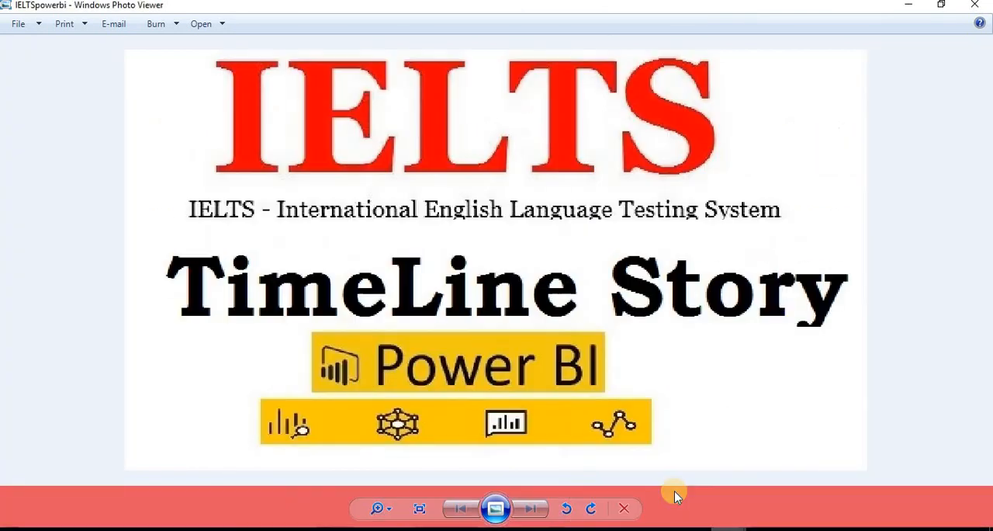